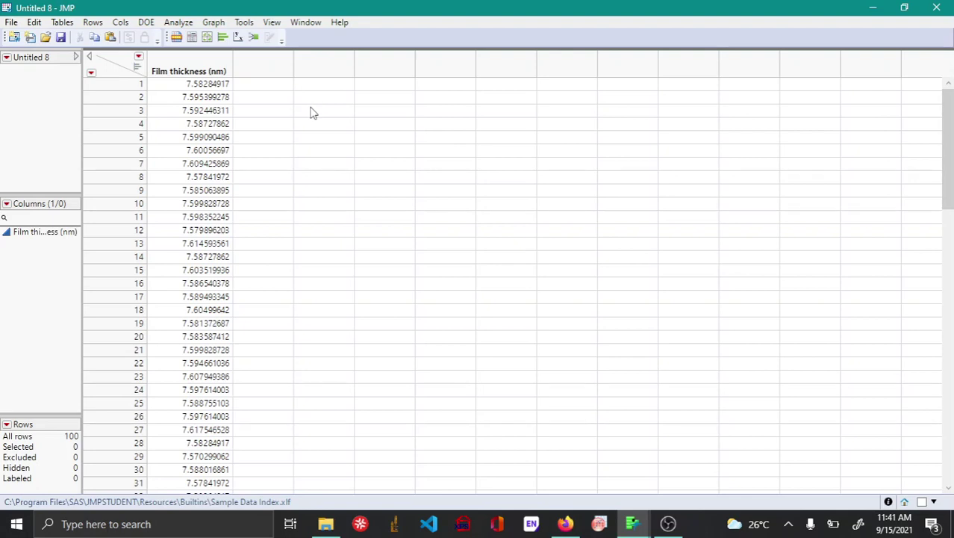
# Open the Help menu to reach JMP's sample data resources.
pyautogui.click(340, 23)
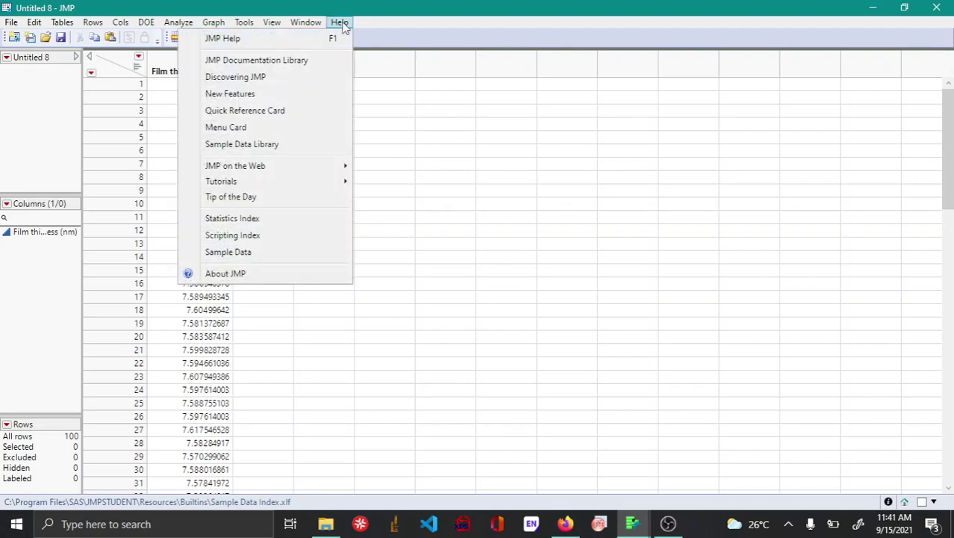
# Open the Sample Data Index, move it right, and expand Teaching Scripts > Interactive Teaching Modules.
pyautogui.click(283, 253)
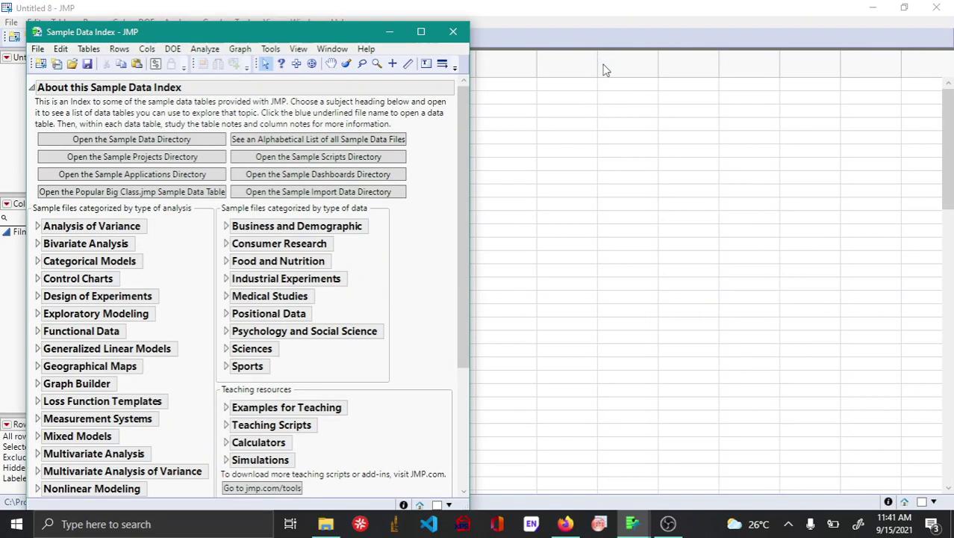
pyautogui.moveTo(336, 33); pyautogui.dragTo(618, 17)
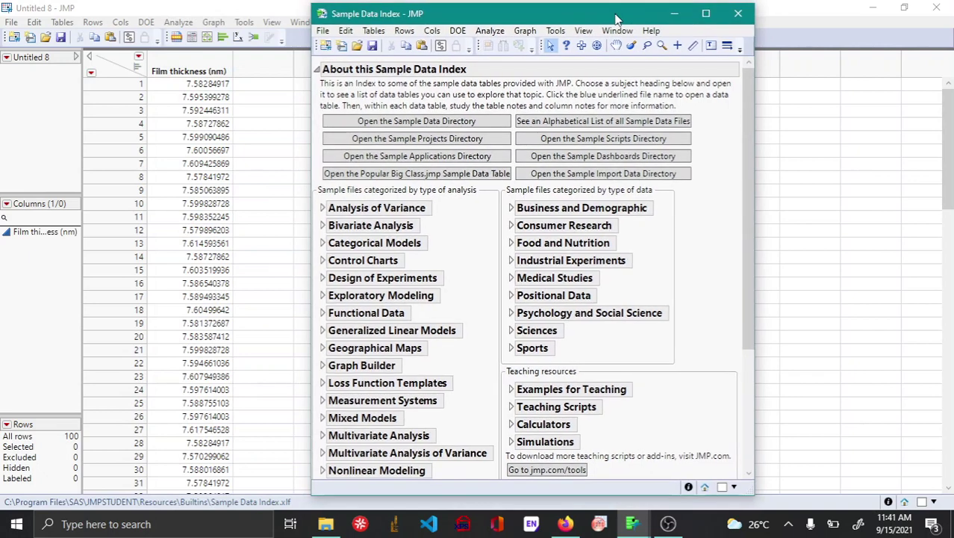
pyautogui.click(512, 406)
pyautogui.scroll(-3, 556, 381)
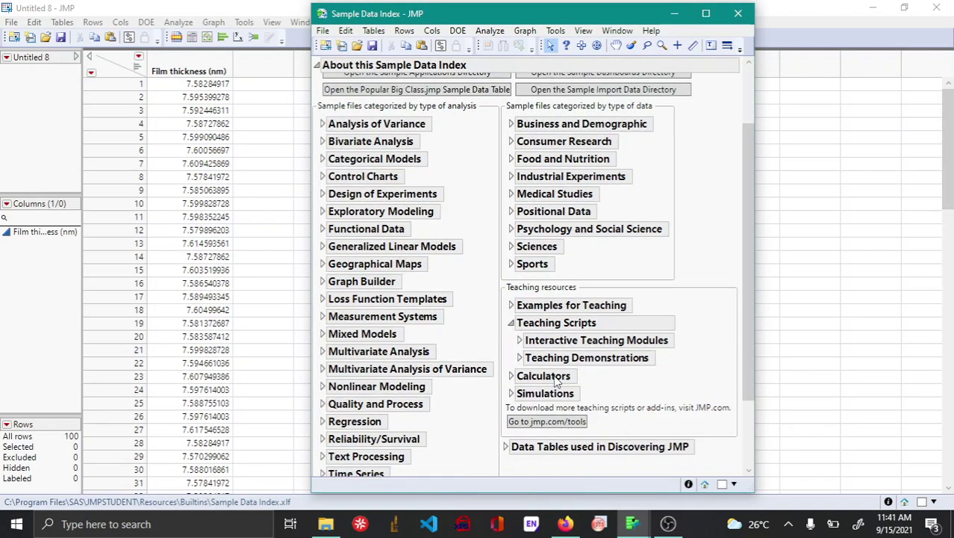
pyautogui.click(520, 340)
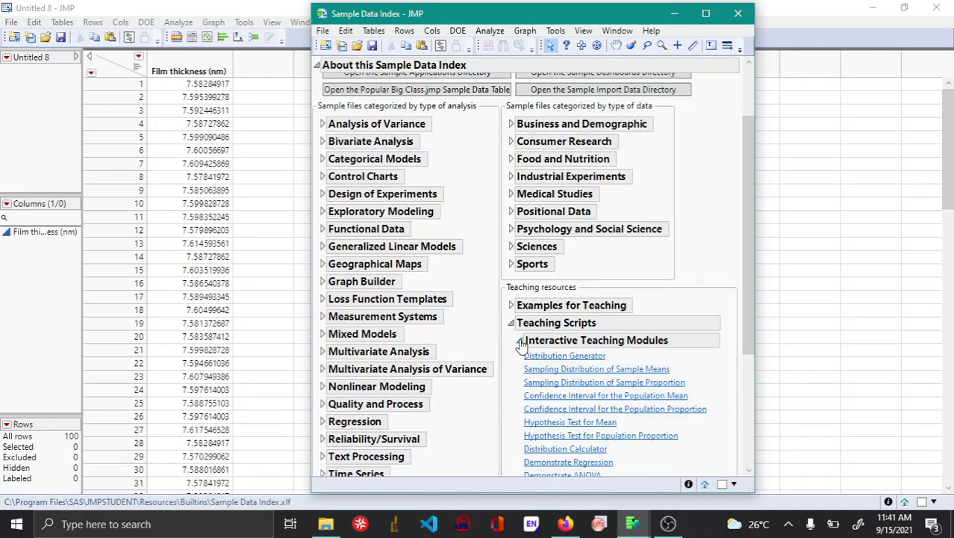
# Launch the Confidence Interval for the Population Mean module and maximize its window.
pyautogui.click(572, 396)
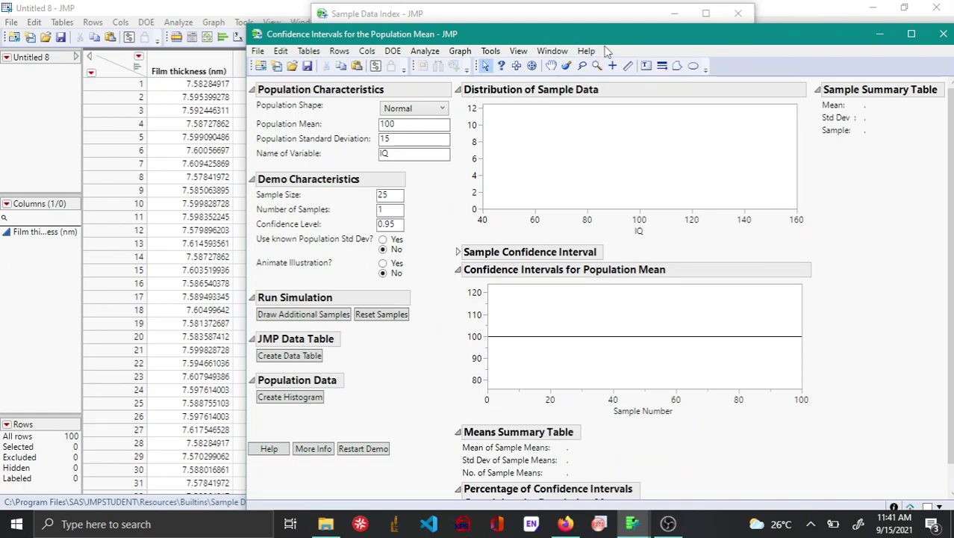
pyautogui.moveTo(626, 40); pyautogui.dragTo(577, 26)
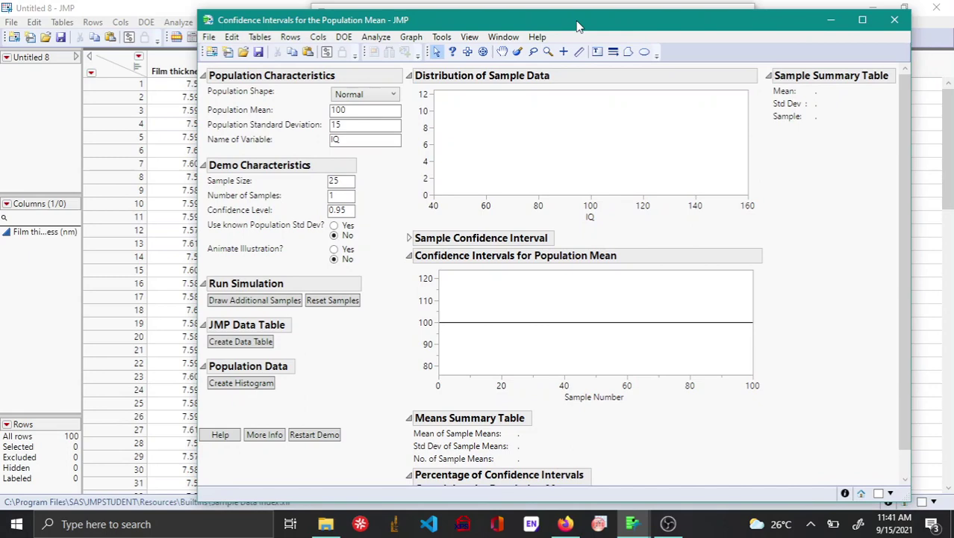
pyautogui.click(863, 20)
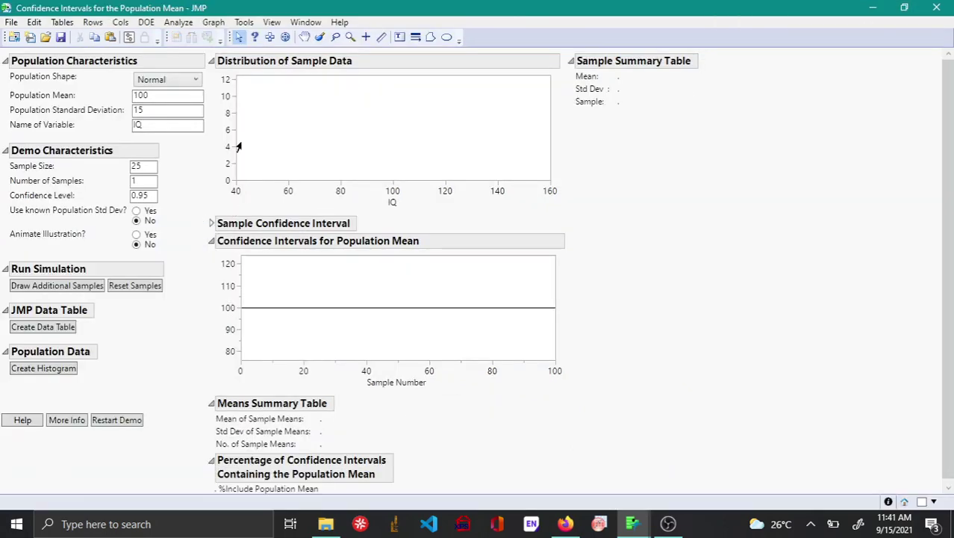
# Rename the simulator's variable from IQ to Thickness.
pyautogui.doubleClick(165, 94)
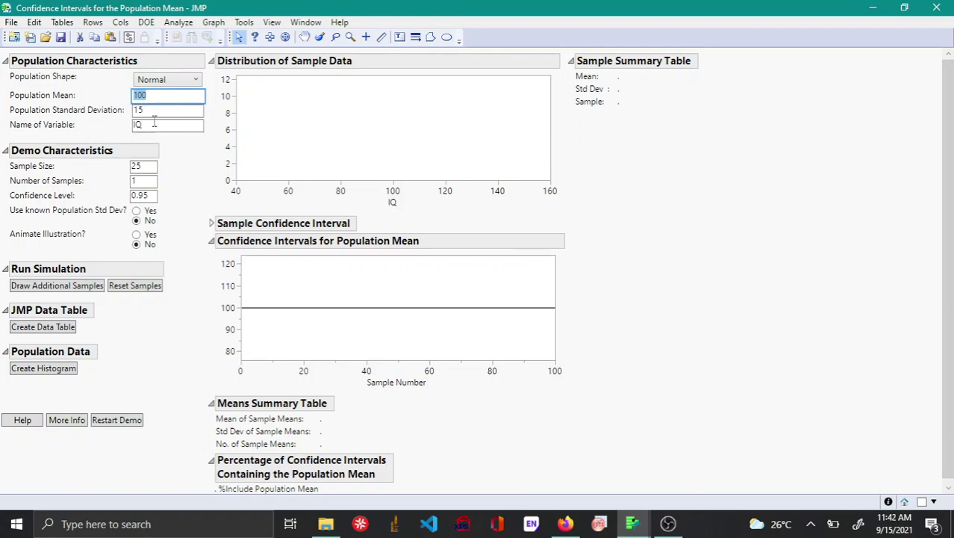
pyautogui.doubleClick(152, 124)
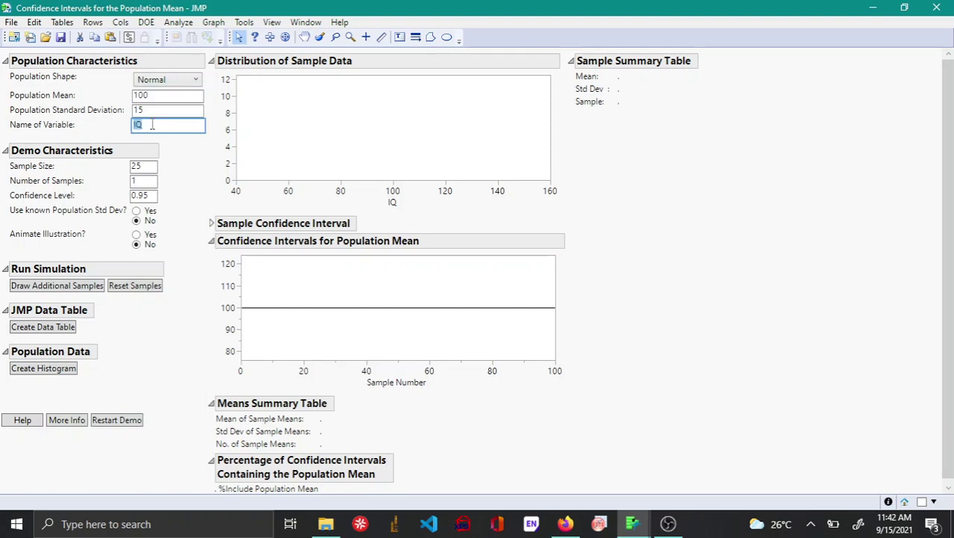
pyautogui.write('Thickness')
pyautogui.press('Escape')
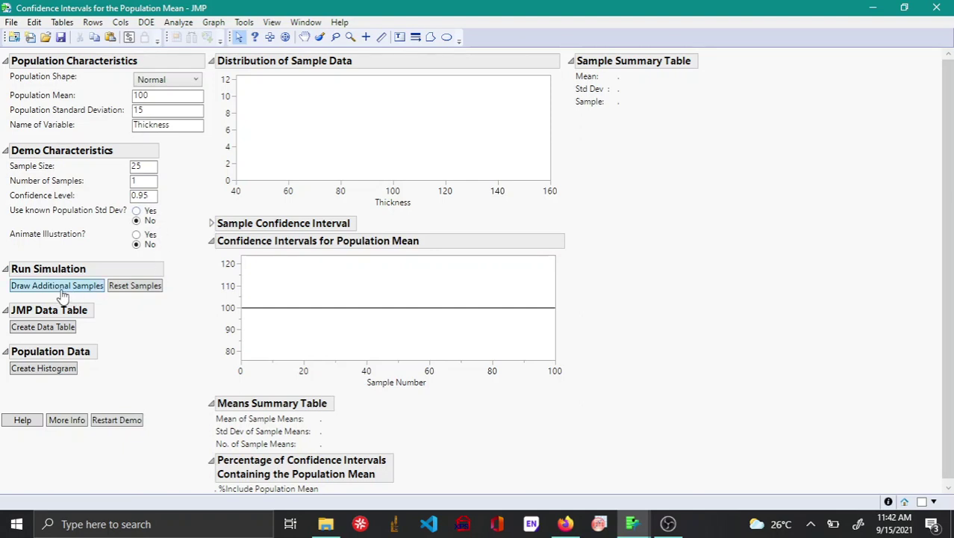
# Draw a first sample, show its Sample Confidence Interval details, then draw a second sample.
pyautogui.click(64, 296)
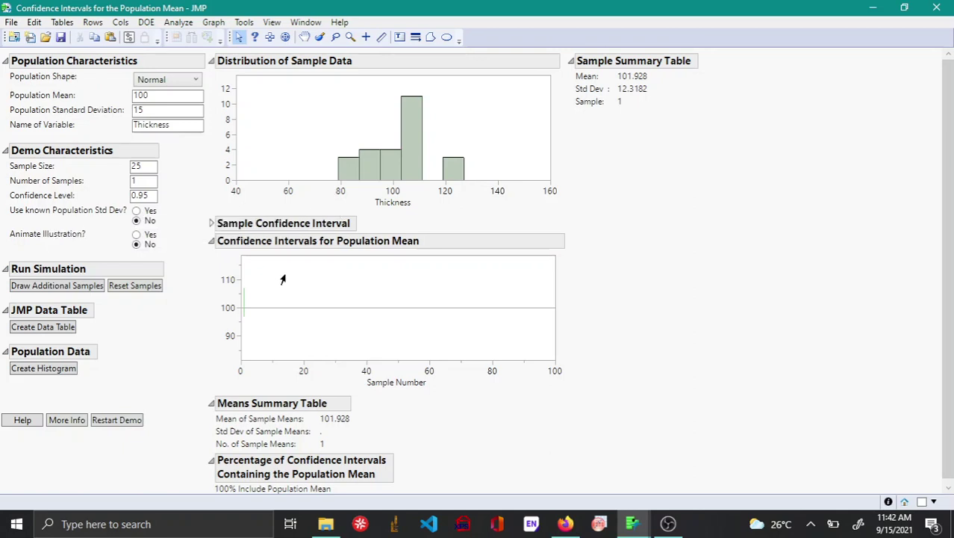
pyautogui.click(212, 222)
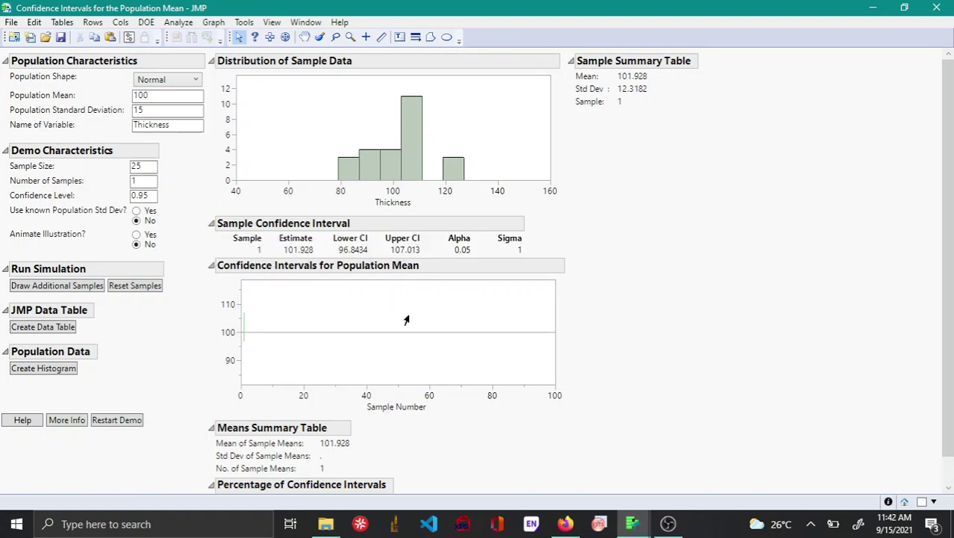
pyautogui.scroll(-1, 406, 320)
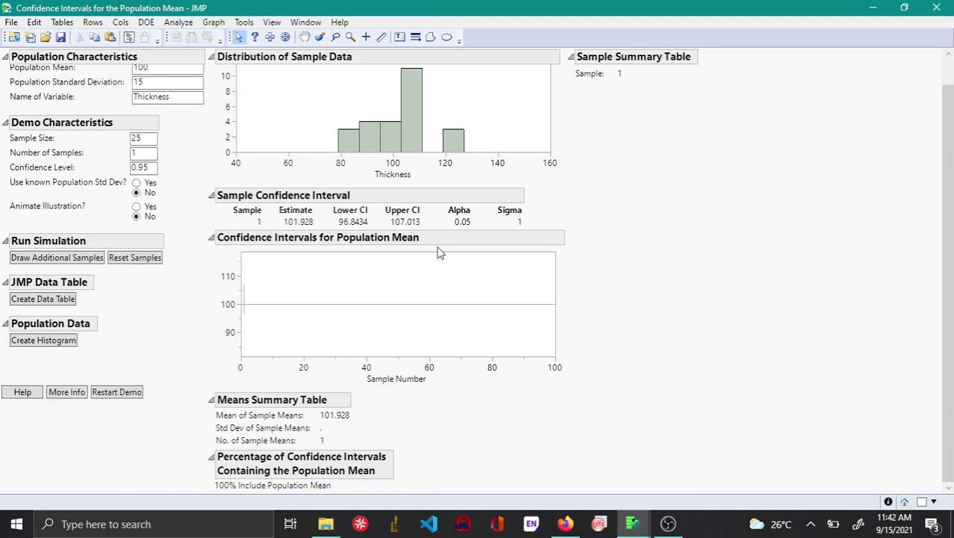
pyautogui.click(61, 261)
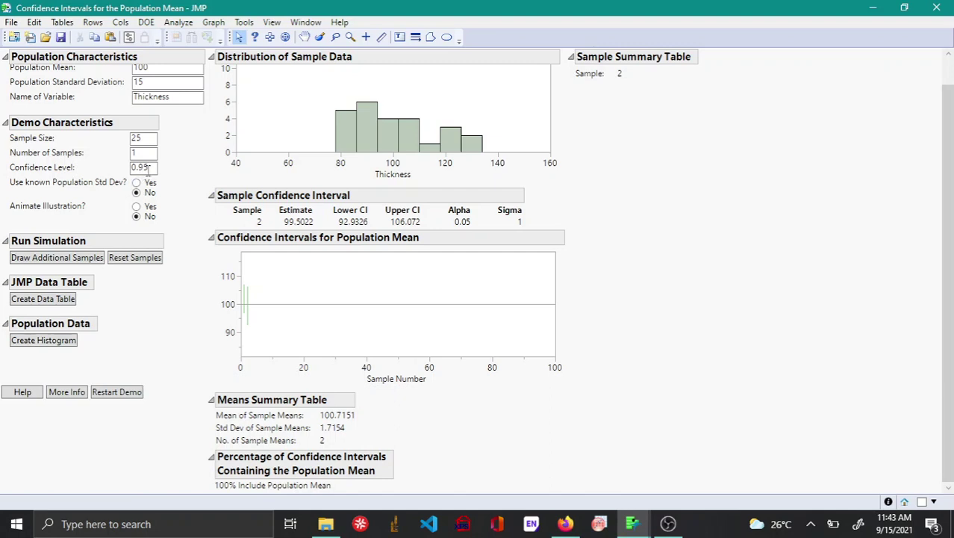
# Draw four more samples for six in total, all intervals containing 100.
pyautogui.click(64, 260)
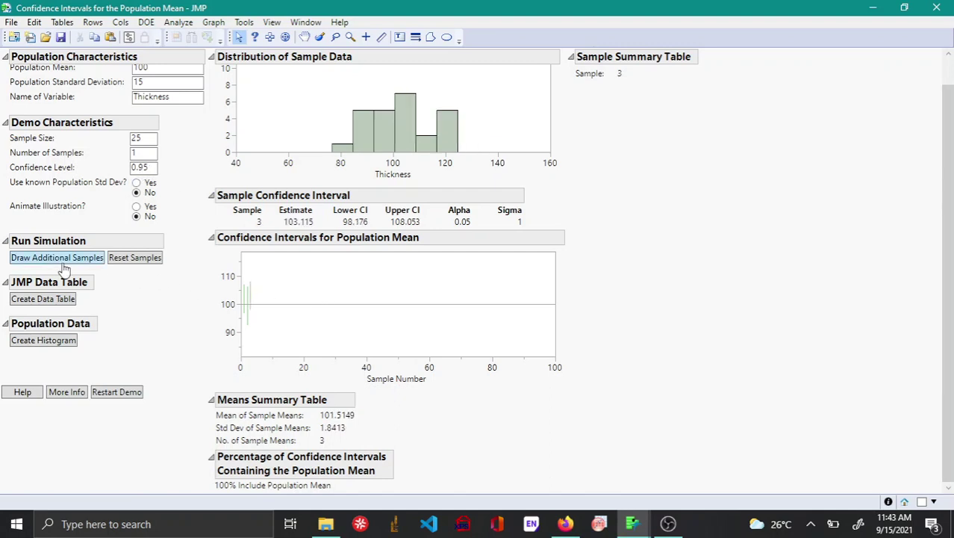
pyautogui.click(64, 261)
pyautogui.click(64, 261)
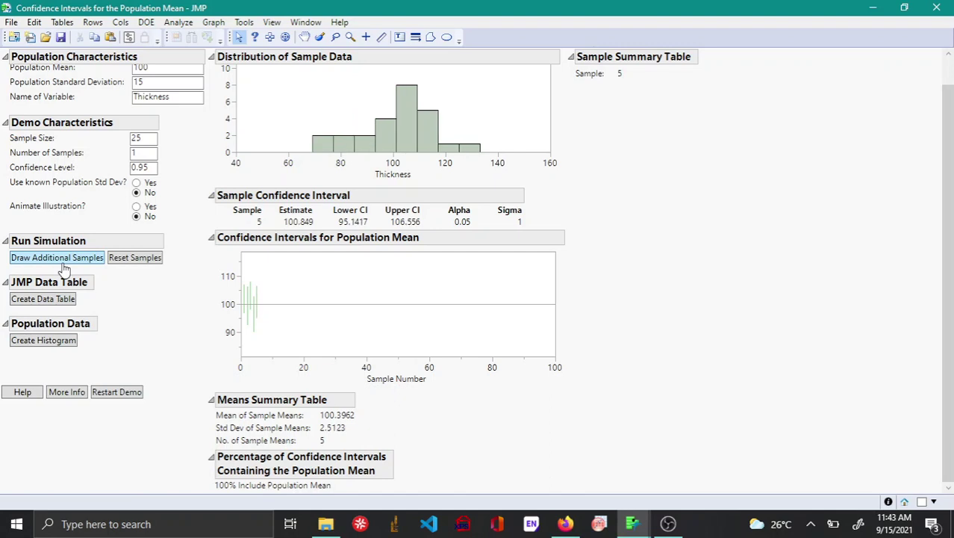
pyautogui.click(64, 260)
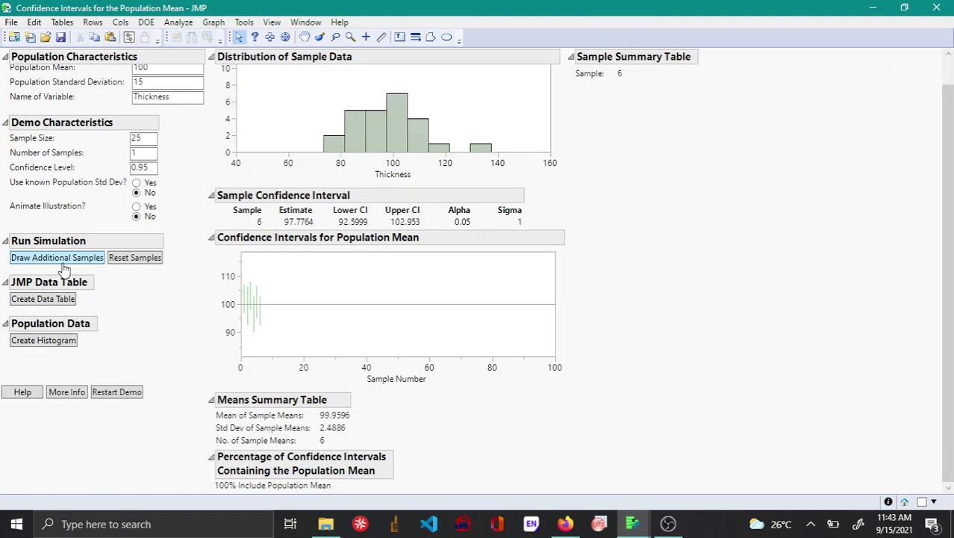
# Reset the samples, set Number of Samples to 100, and draw 100 samples at once.
pyautogui.click(142, 258)
pyautogui.doubleClick(147, 153)
pyautogui.write('100')
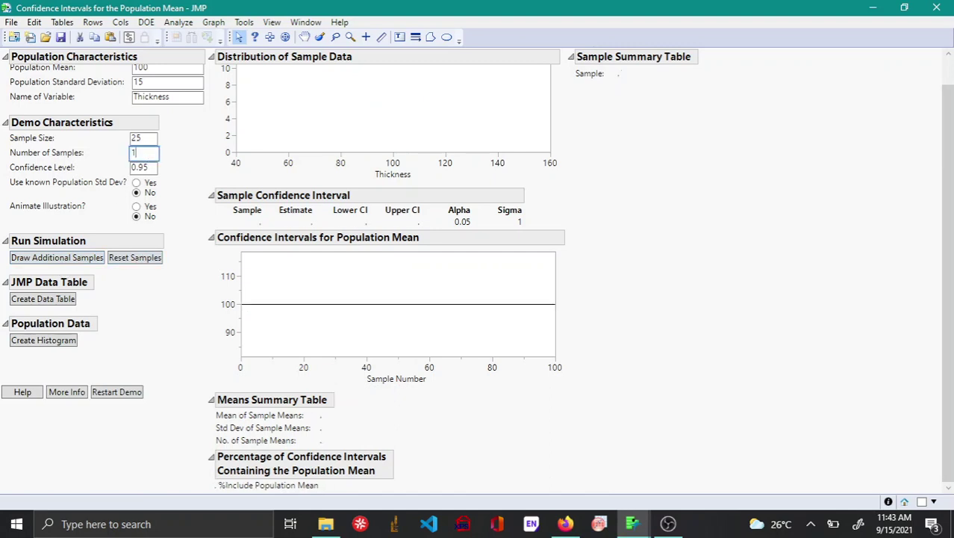
pyautogui.press('Return')
pyautogui.click(92, 260)
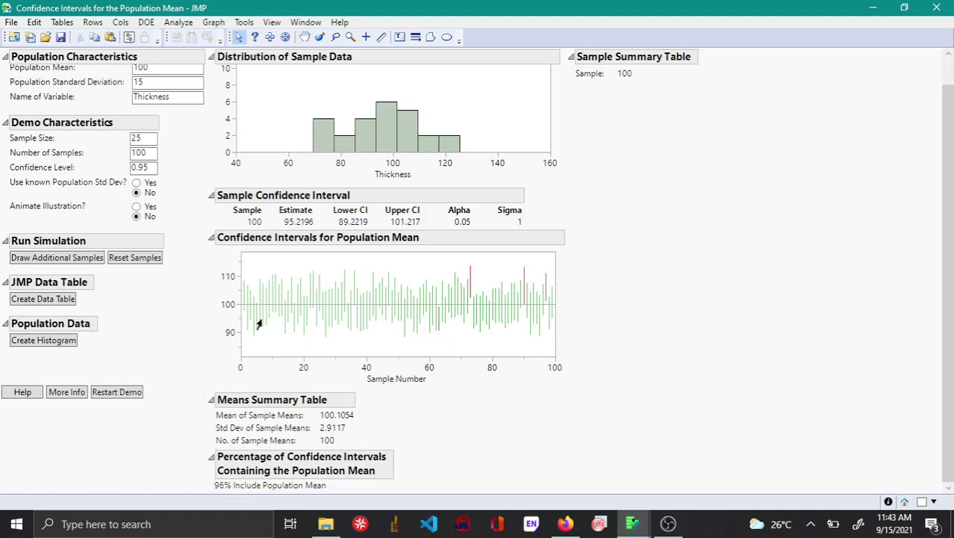
# Draw another 100 samples, bringing the total to 200 at 95.5% coverage.
pyautogui.click(80, 257)
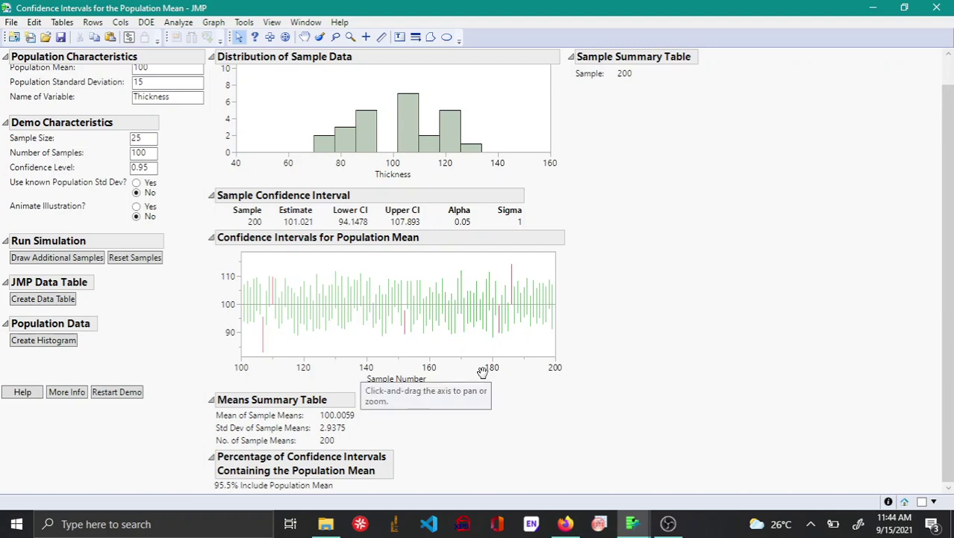
# Change the confidence level to 0.90, reset, and draw a fresh 100 samples.
pyautogui.click(153, 167)
pyautogui.click(155, 168)
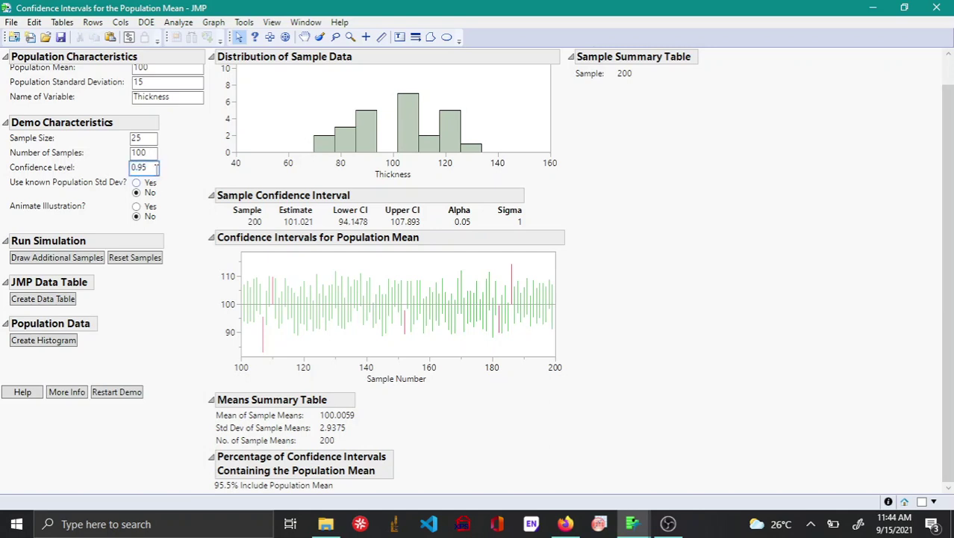
pyautogui.write('0')
pyautogui.click(133, 261)
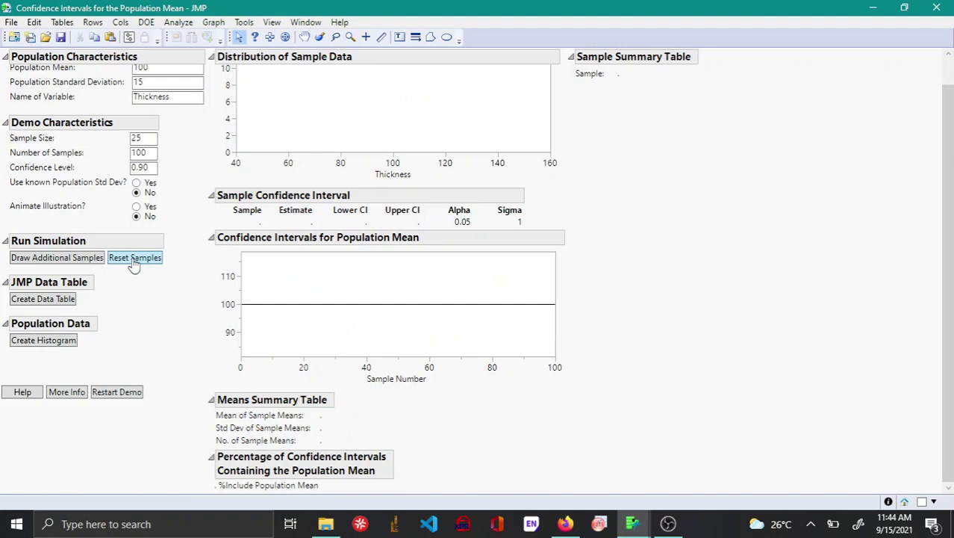
pyautogui.click(71, 261)
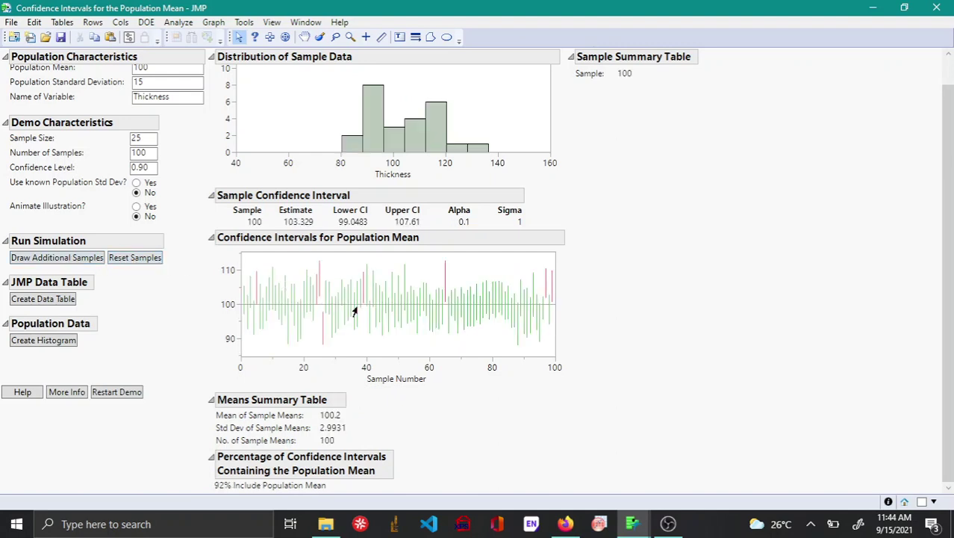